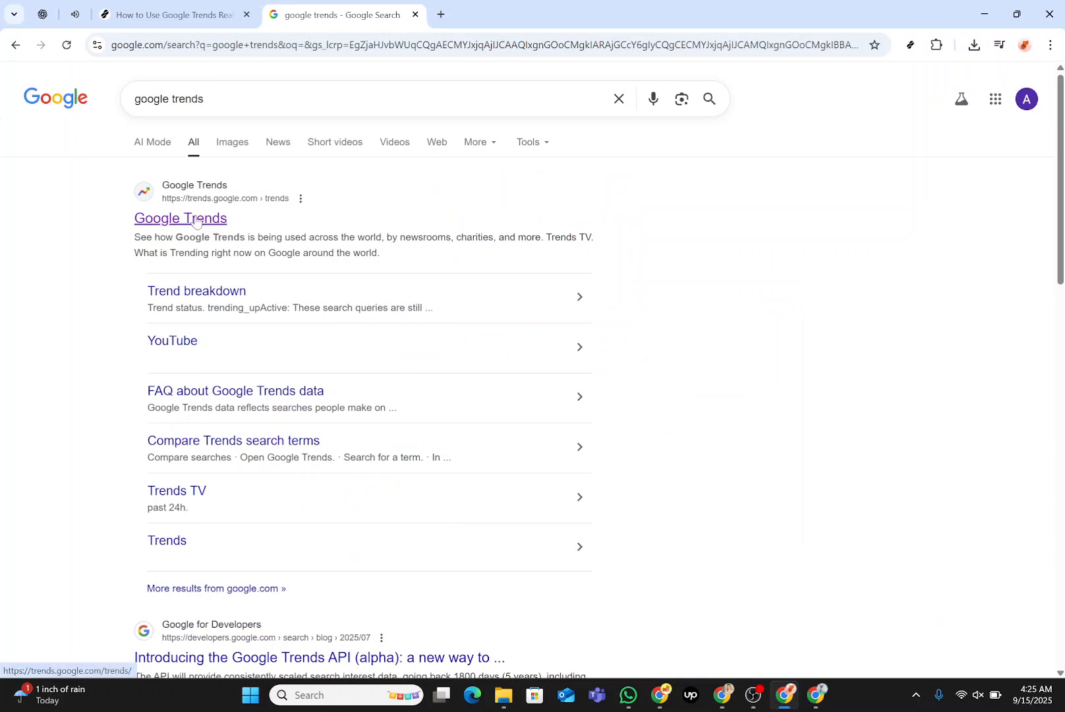
Step: Open the Explore page of Google Trends from the search results and look up the search term "Entertainment"
left_click(195, 219)
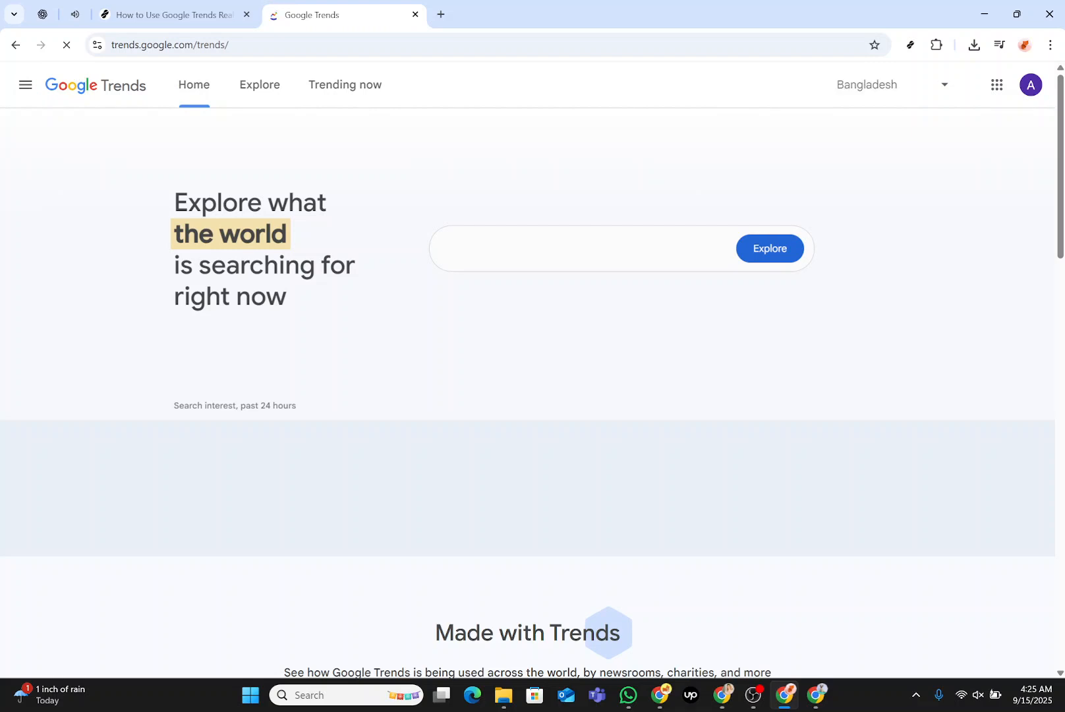
left_click(261, 95)
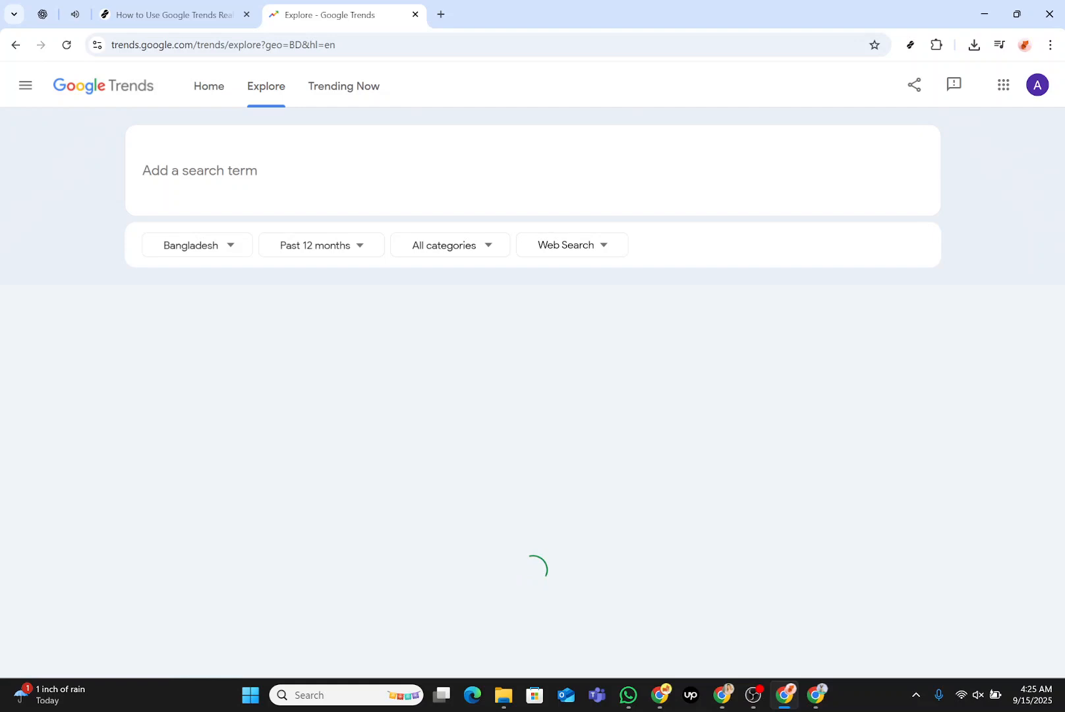
type("Entertainment")
key("Return")
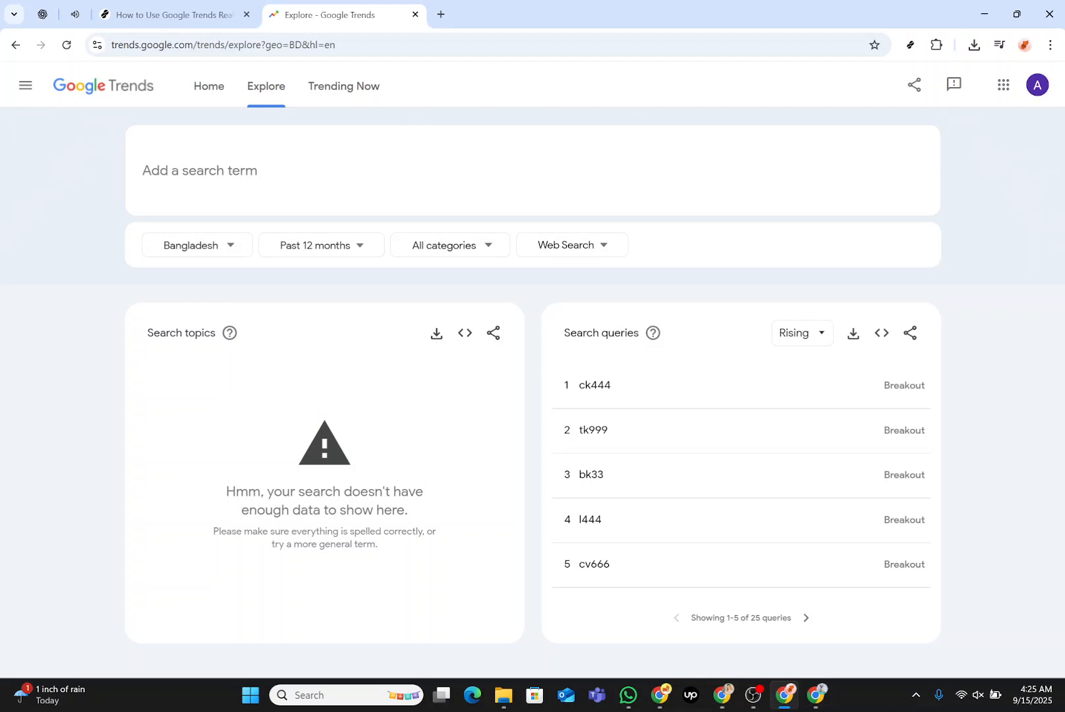
type("Entertainment")
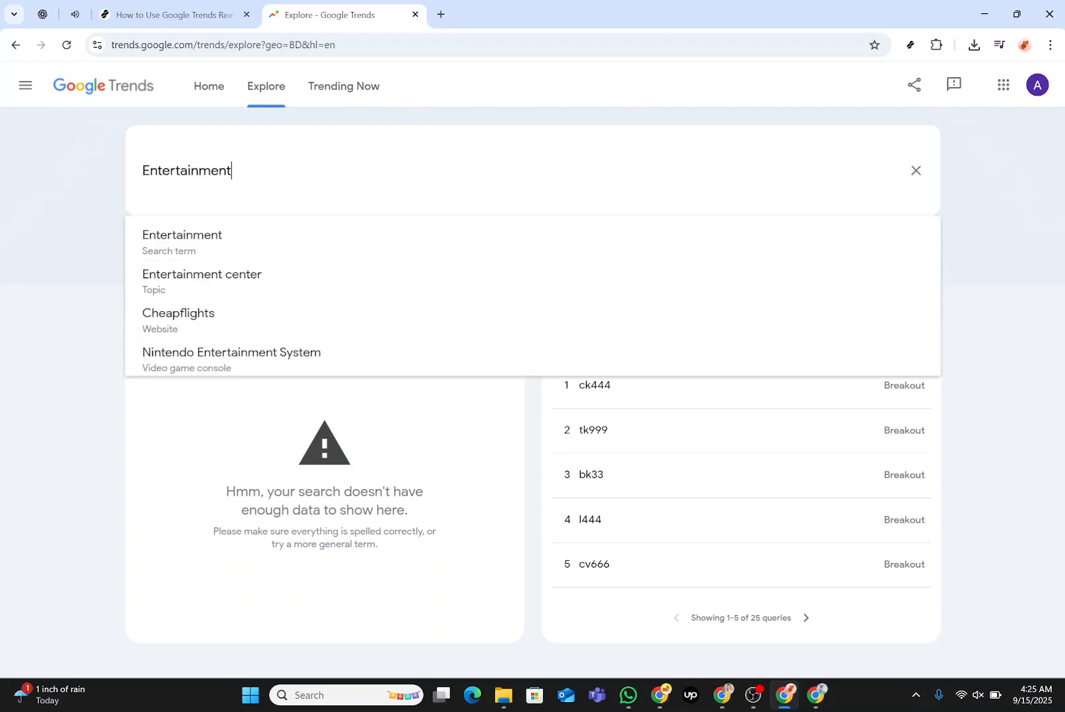
key("Return")
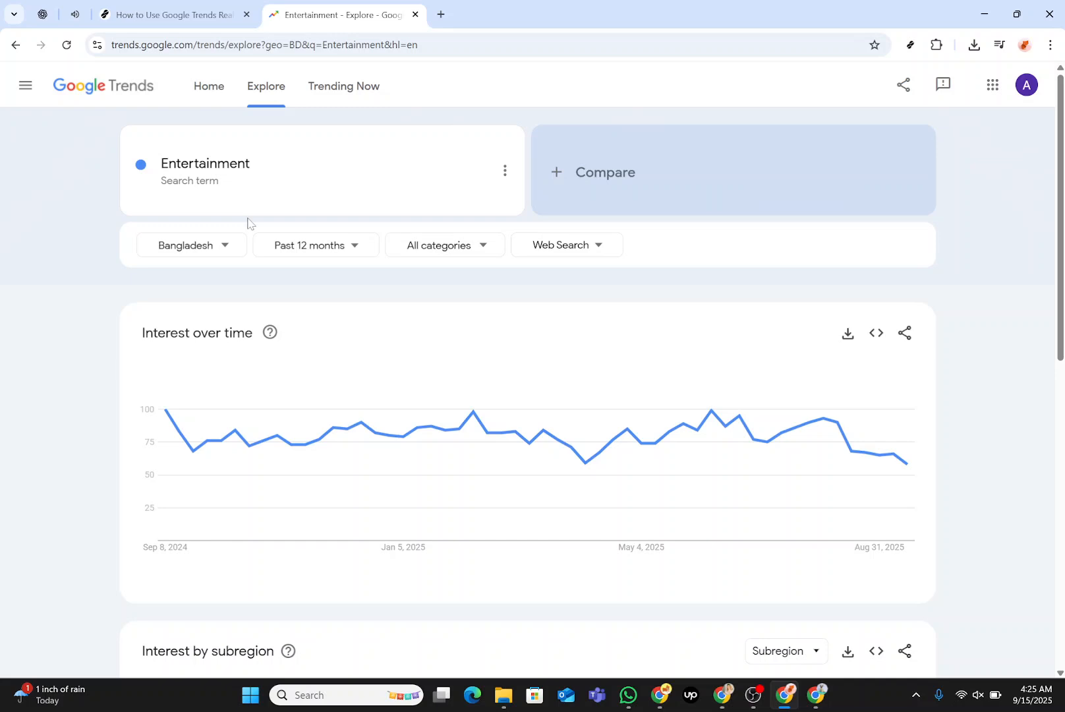
Step: Set the region filter for the Entertainment term to Worldwide and the time range to Past 5 years
left_click(224, 247)
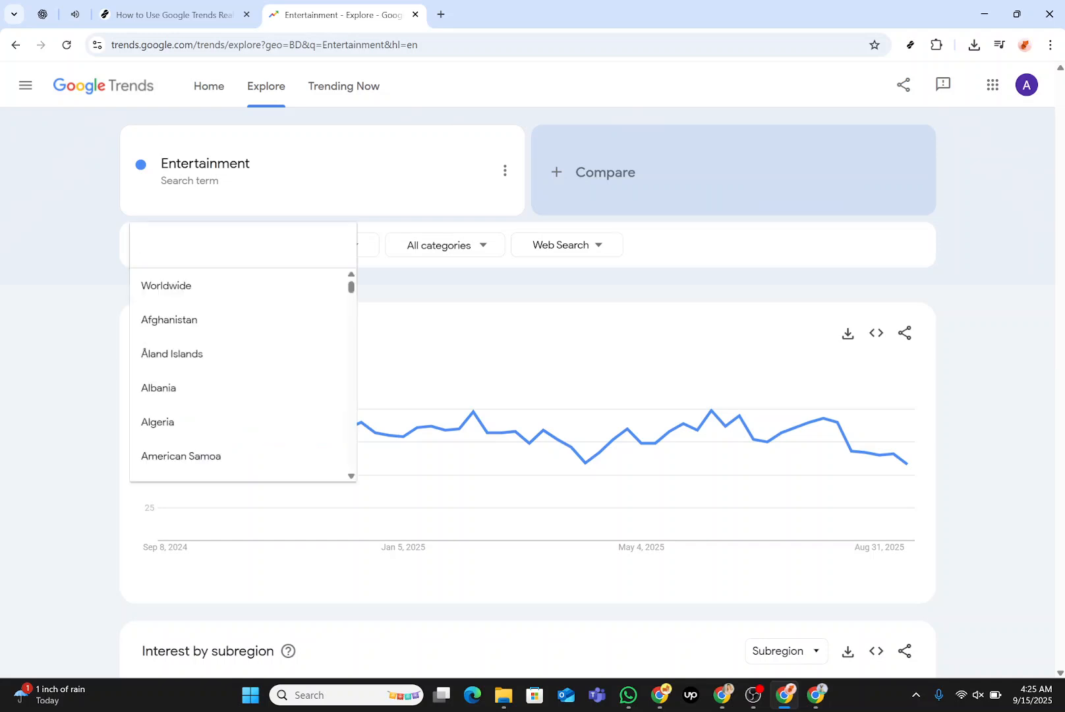
left_click(189, 288)
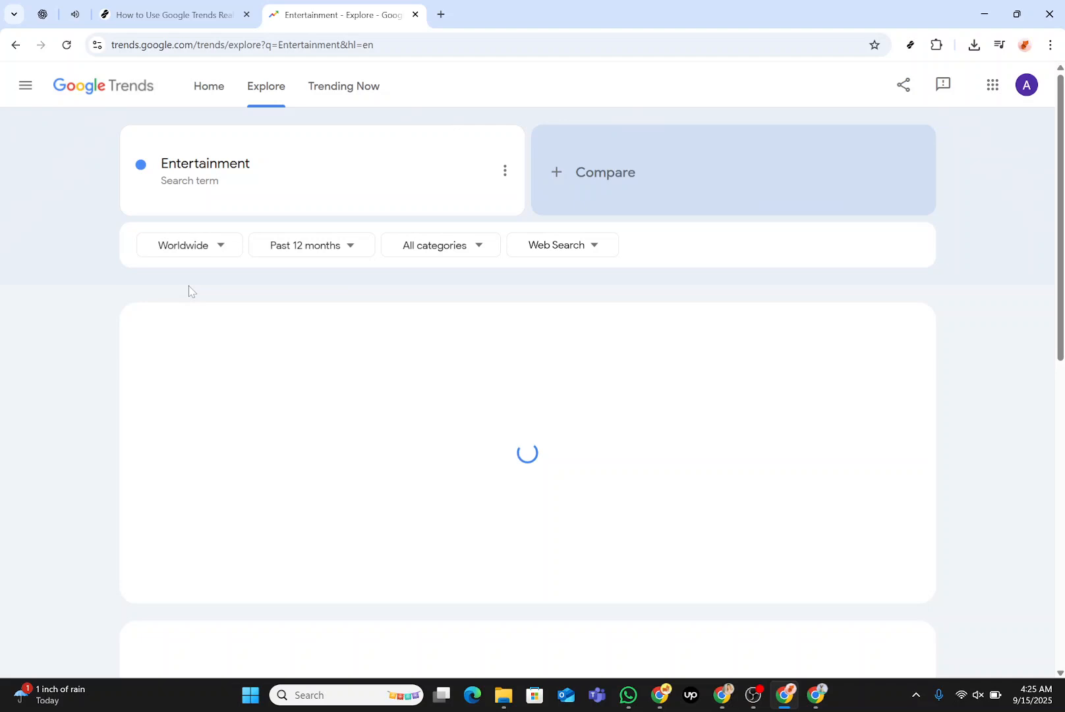
left_click(351, 249)
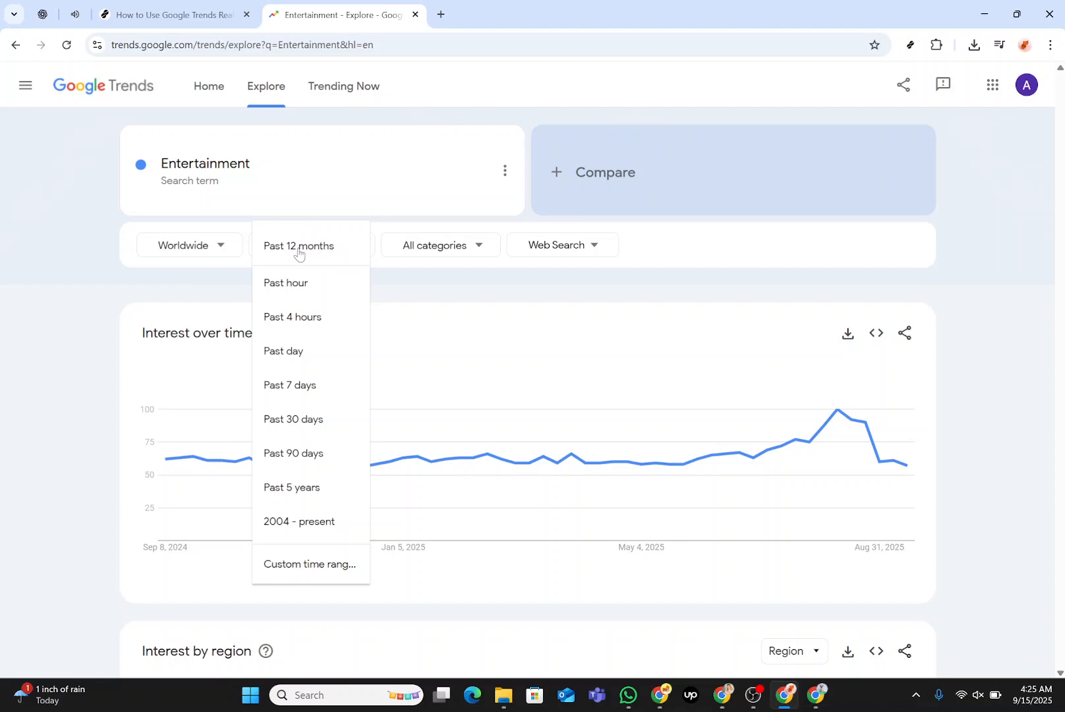
left_click(301, 489)
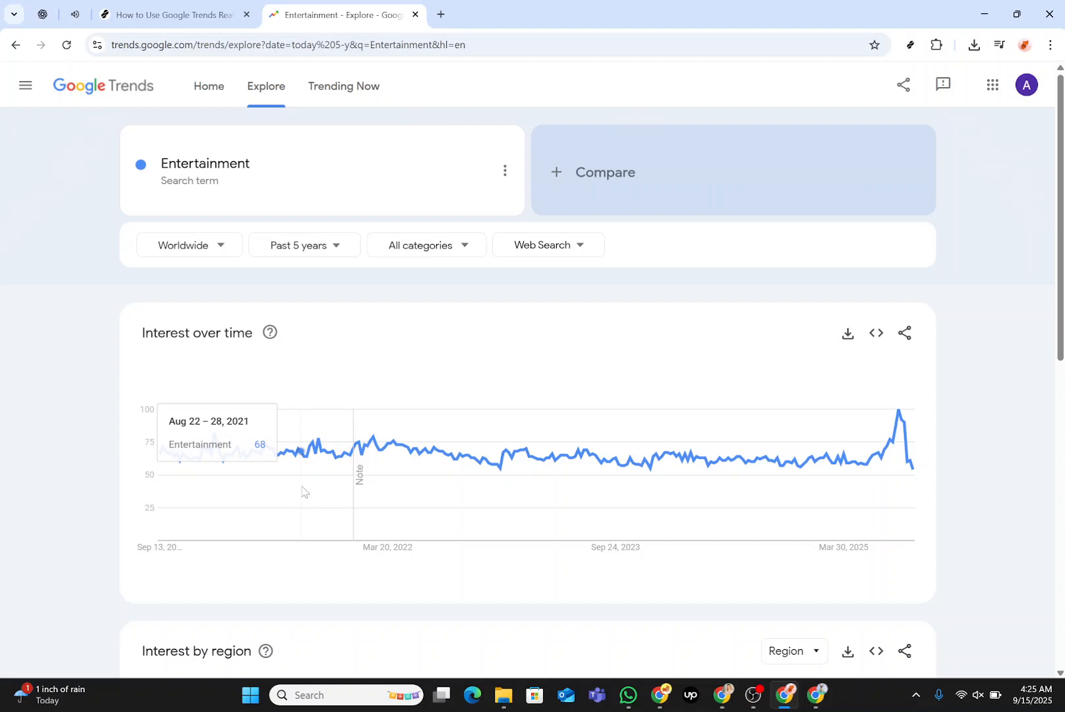
Step: Examine the interest by region, related topics and related queries for the Entertainment term
scroll(302, 491, "down", 3)
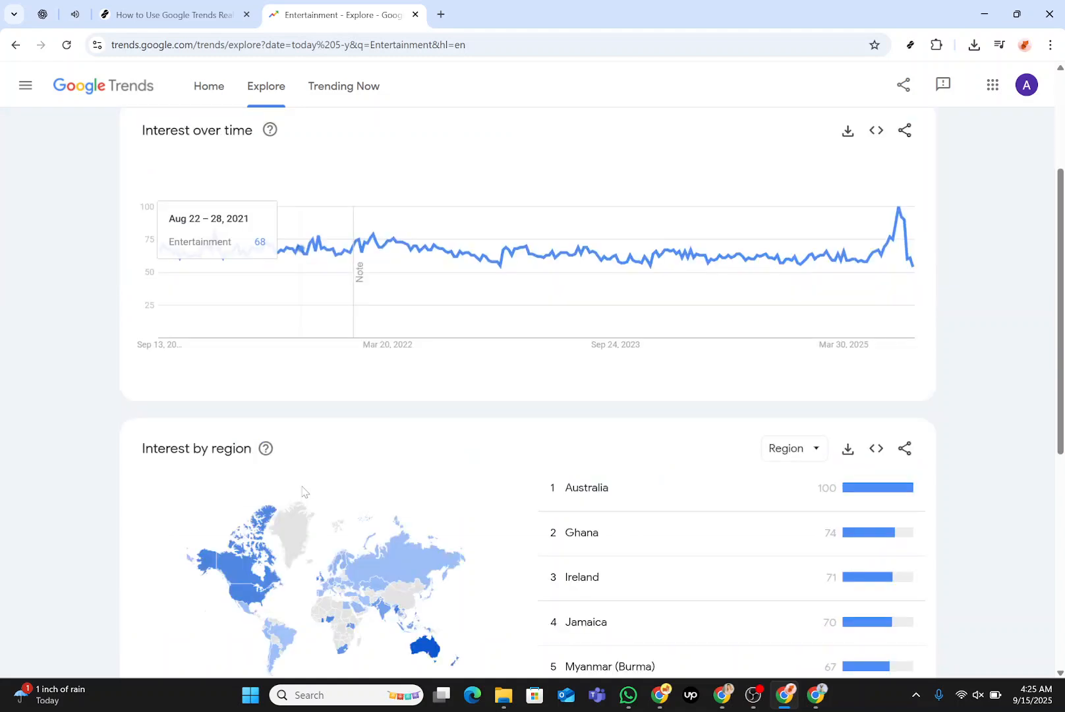
scroll(302, 491, "down", 2)
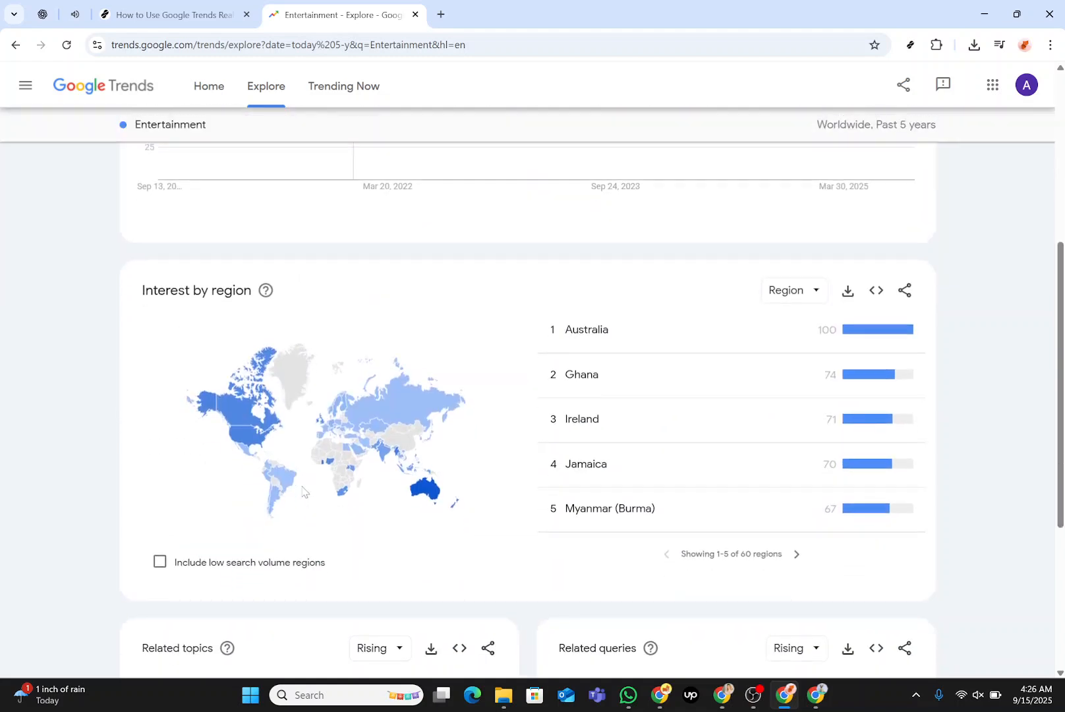
scroll(302, 491, "down", 1)
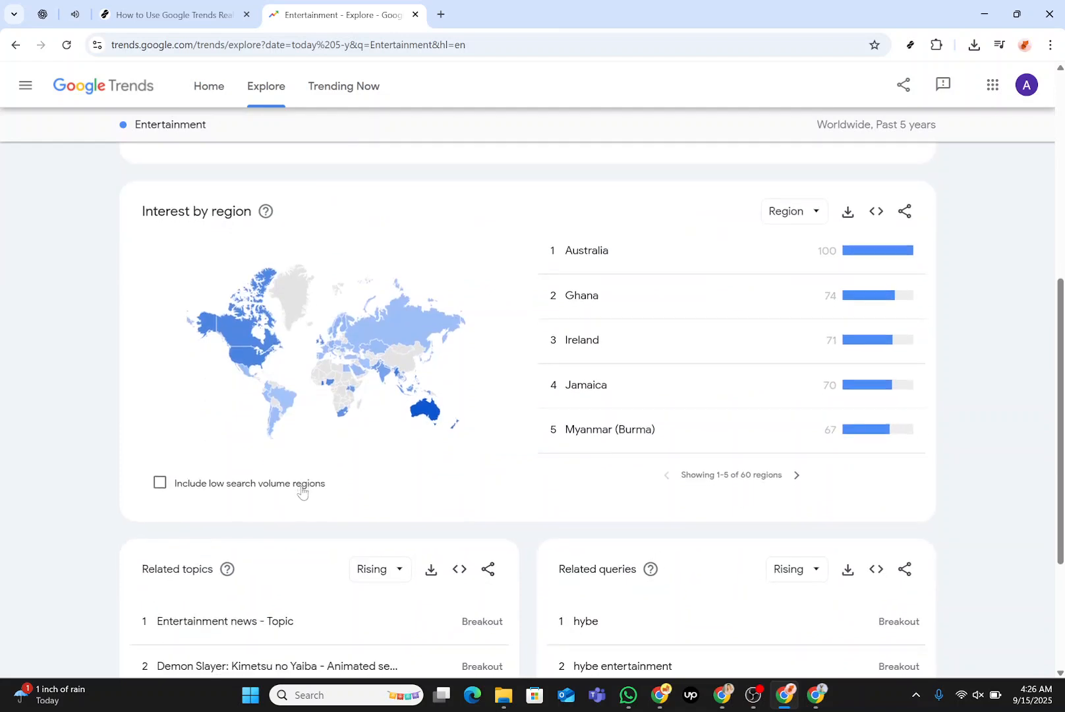
scroll(302, 491, "down", 1)
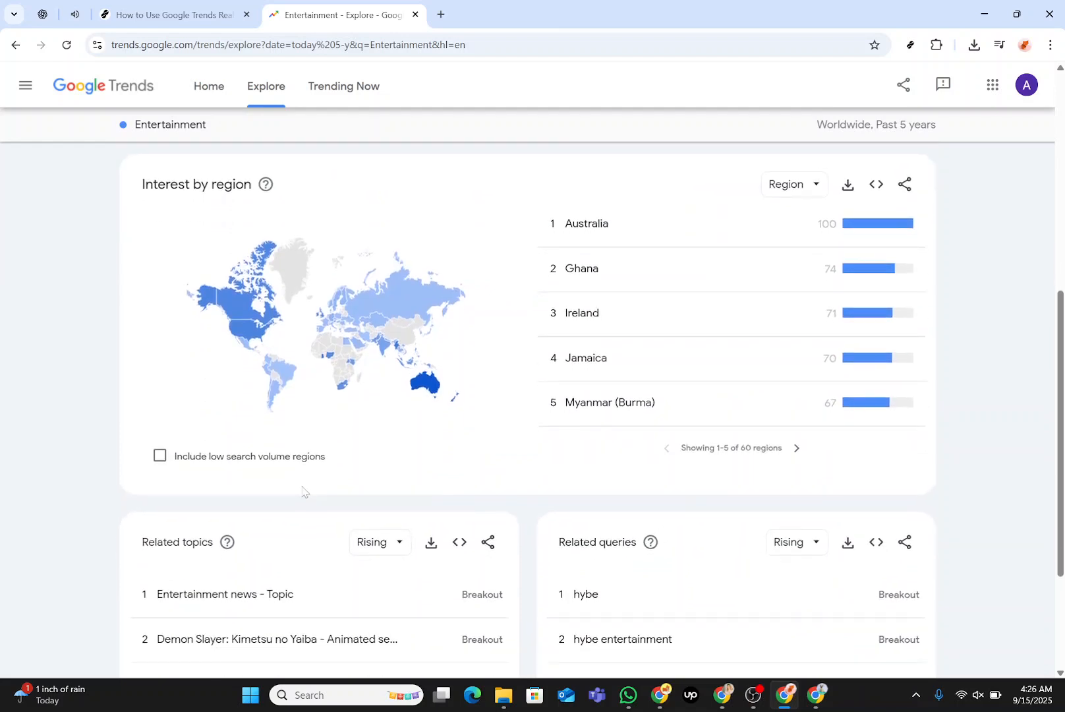
scroll(360, 424, "up", 1)
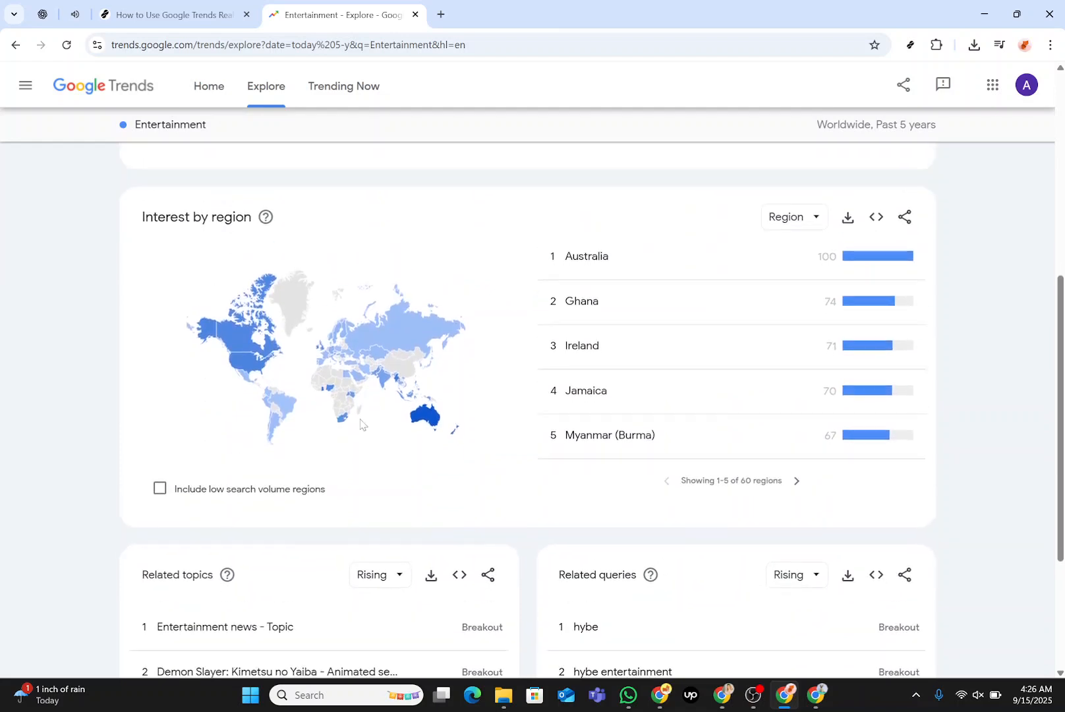
scroll(360, 424, "down", 4)
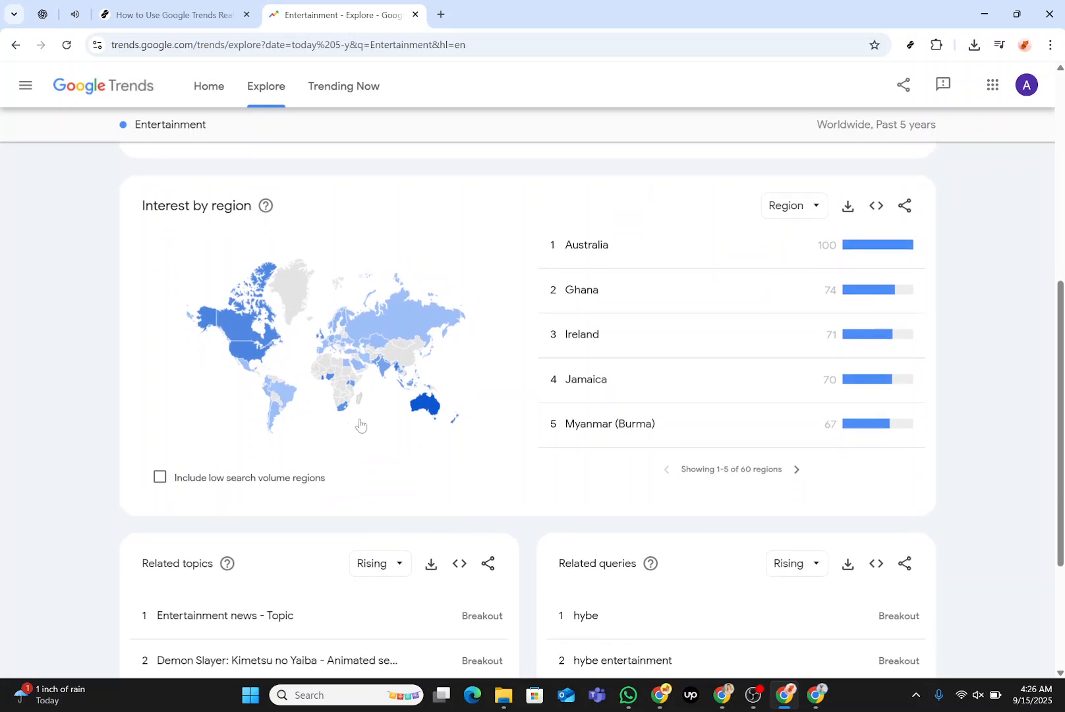
scroll(360, 424, "down", 2)
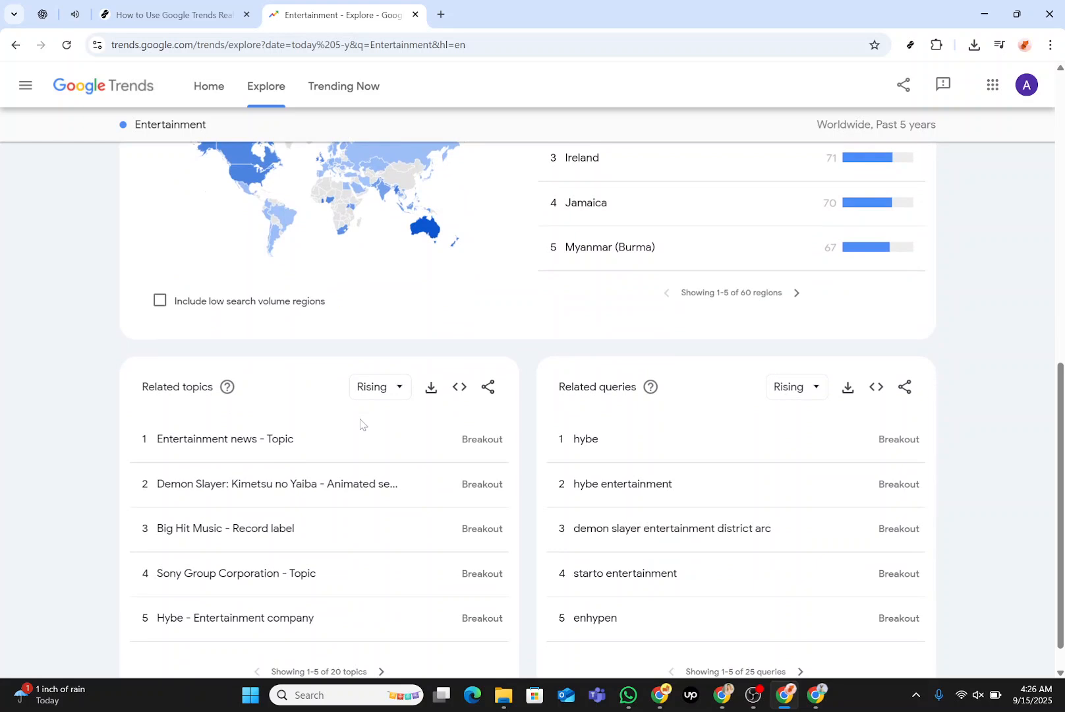
scroll(359, 424, "down", 1)
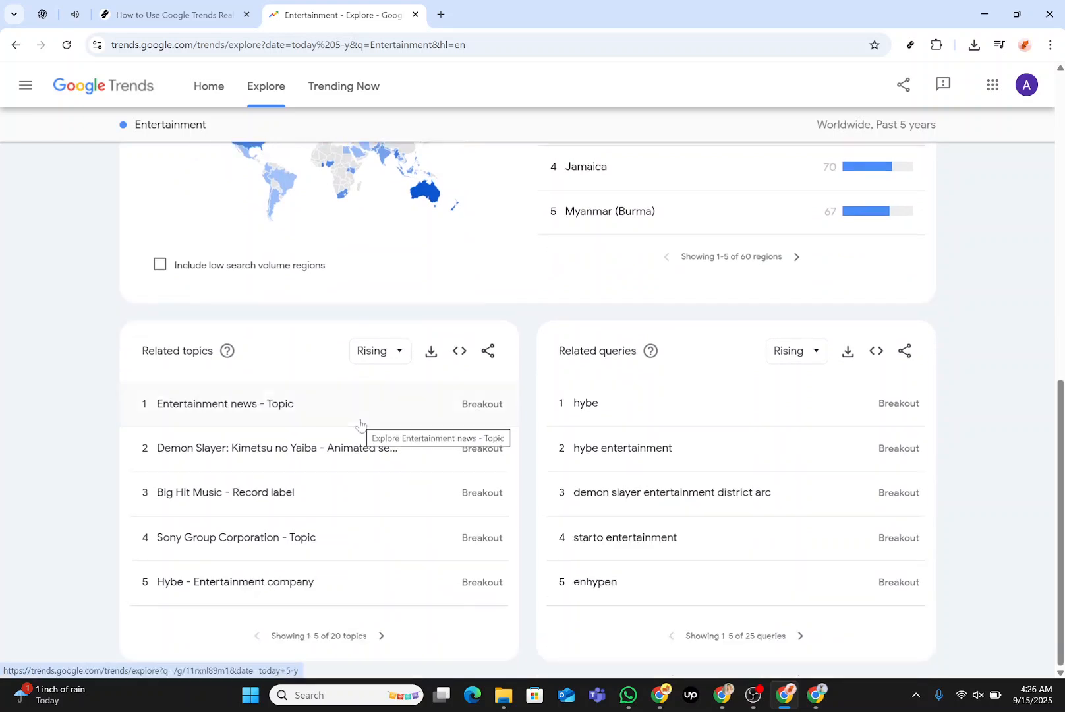
scroll(360, 424, "up", 3)
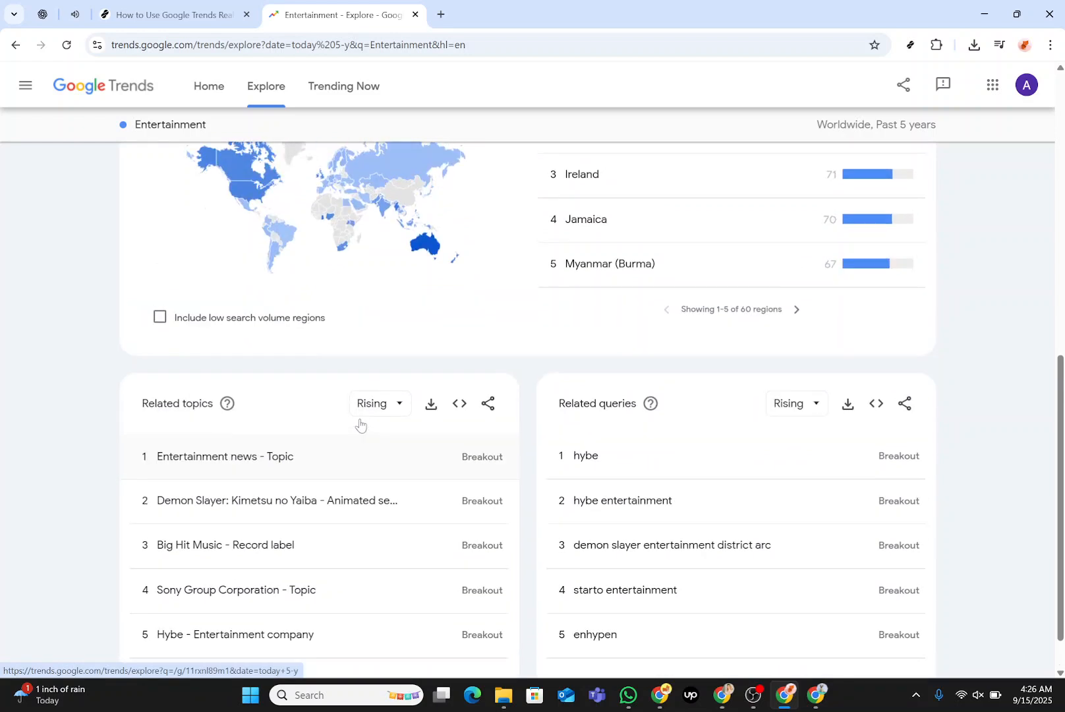
scroll(360, 424, "down", 3)
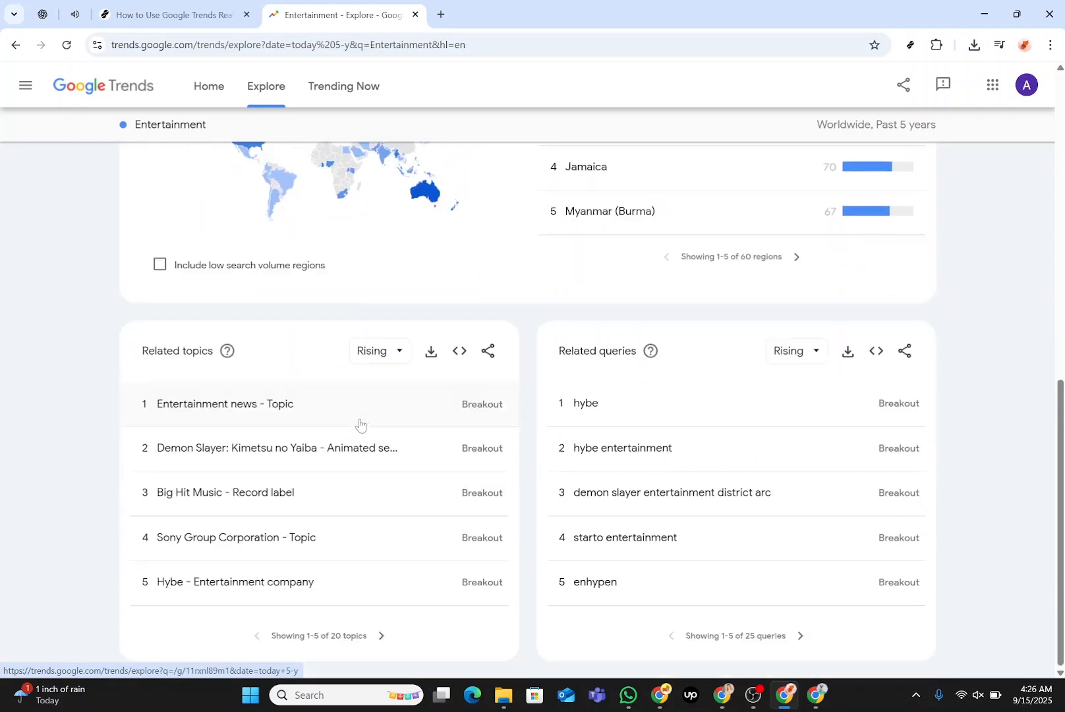
Step: Open the rising related topic "Entertainment news" and add the search term "sports" as a comparison
left_click(360, 424)
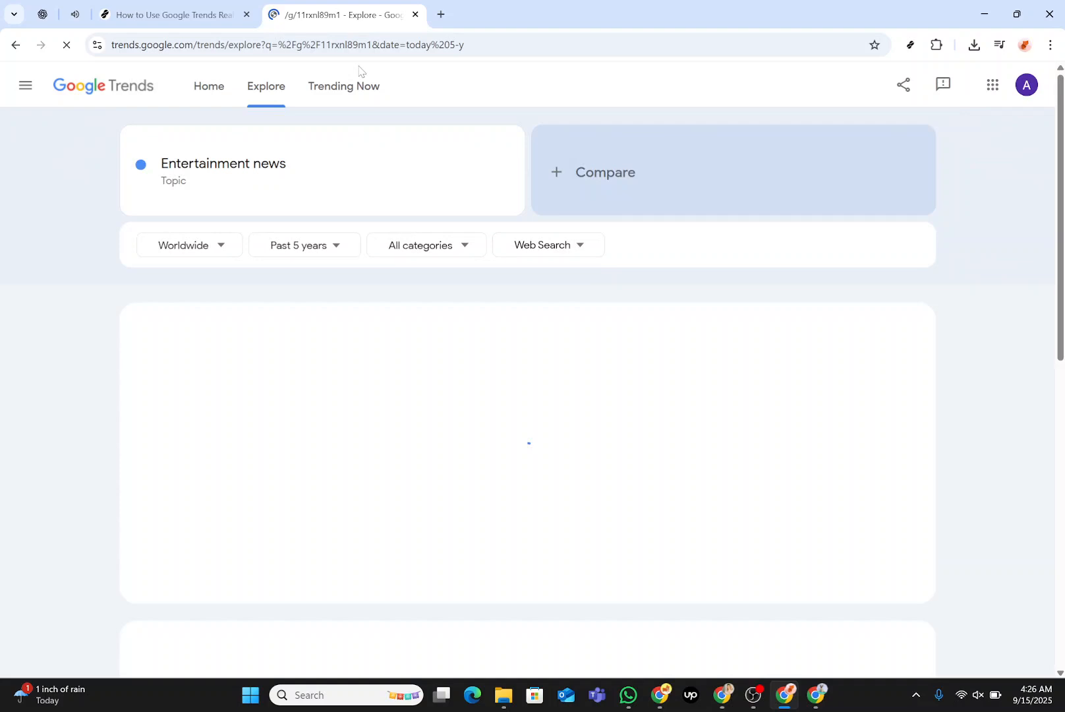
left_click(570, 175)
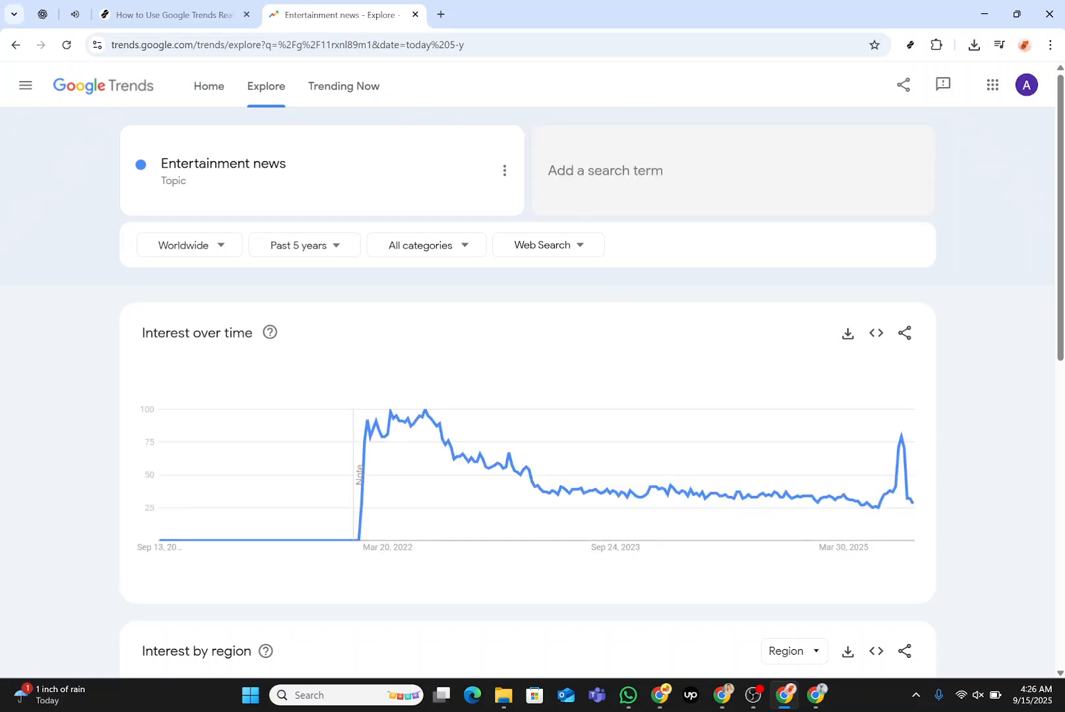
left_click(571, 173)
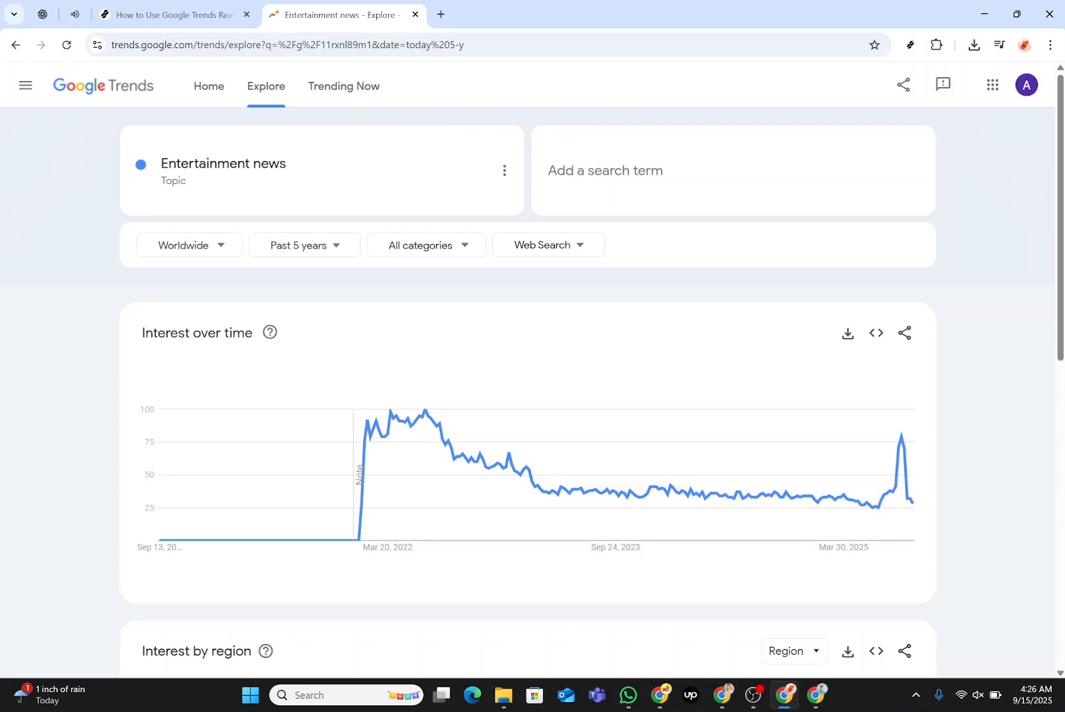
type("s")
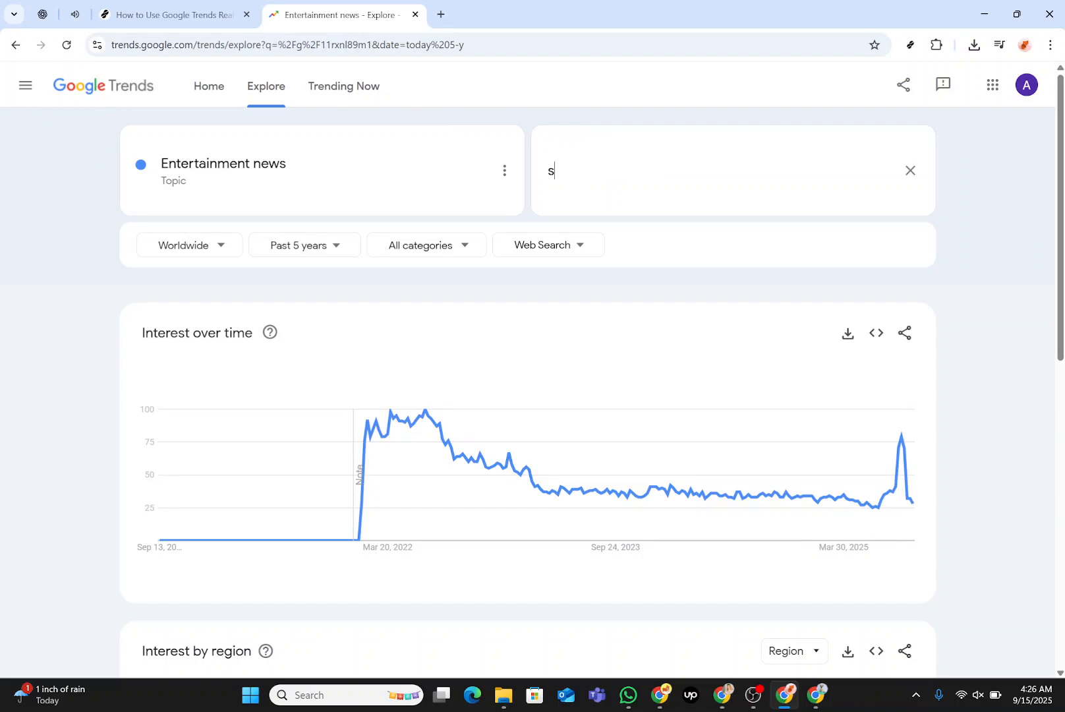
type("ports")
key("Return")
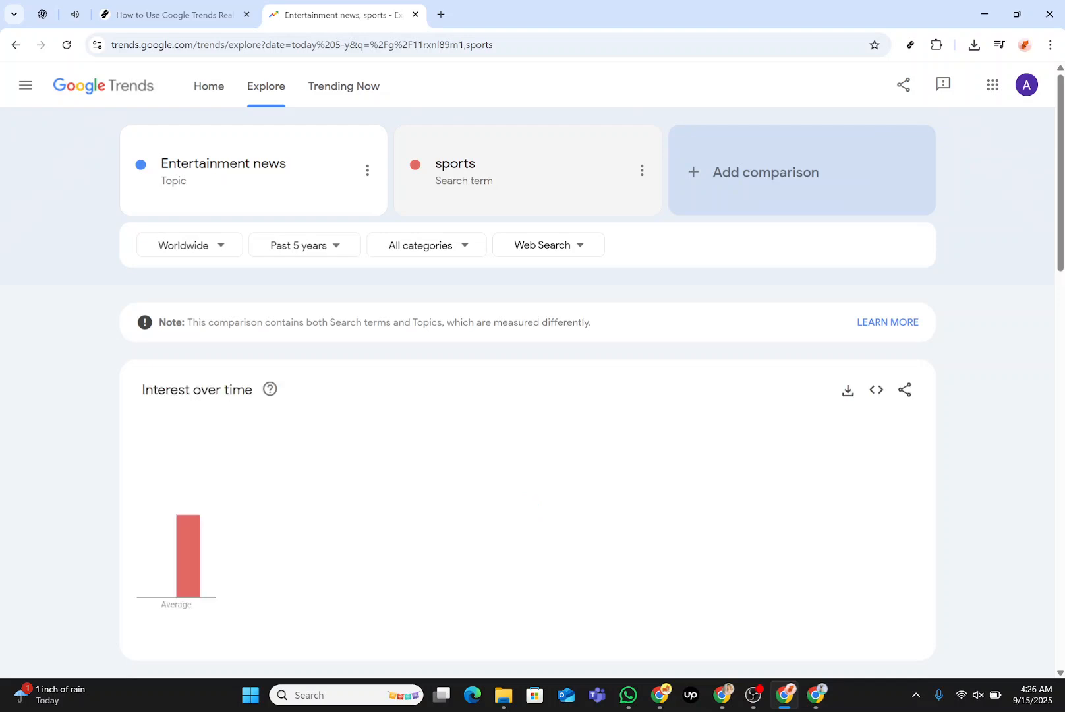
Step: Review the comparison of Entertainment news and sports, including interest over time and the compared breakdown by region
scroll(528, 382, "down", 1)
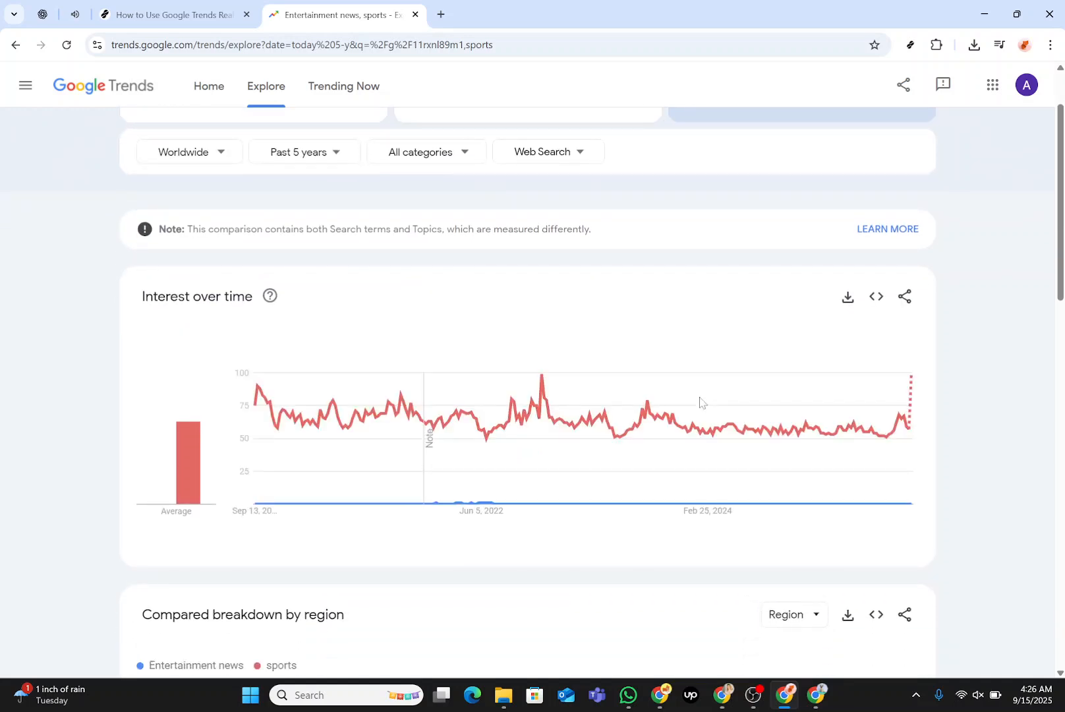
mouse_move(700, 402)
scroll(700, 403, "down", 1)
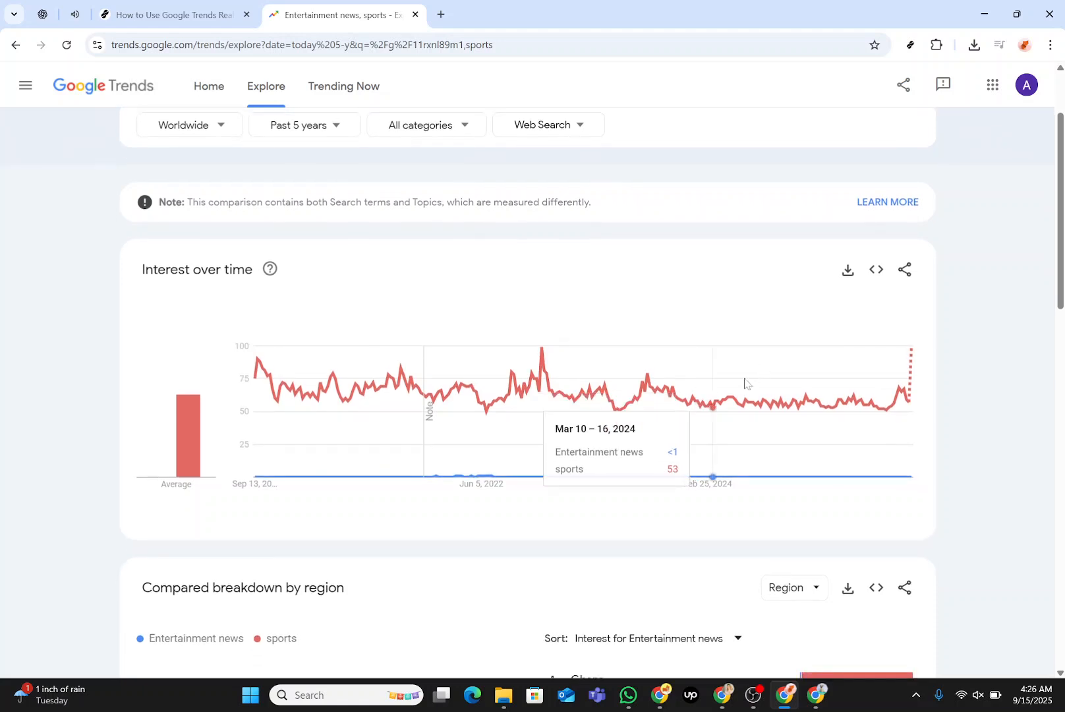
scroll(723, 454, "down", 5)
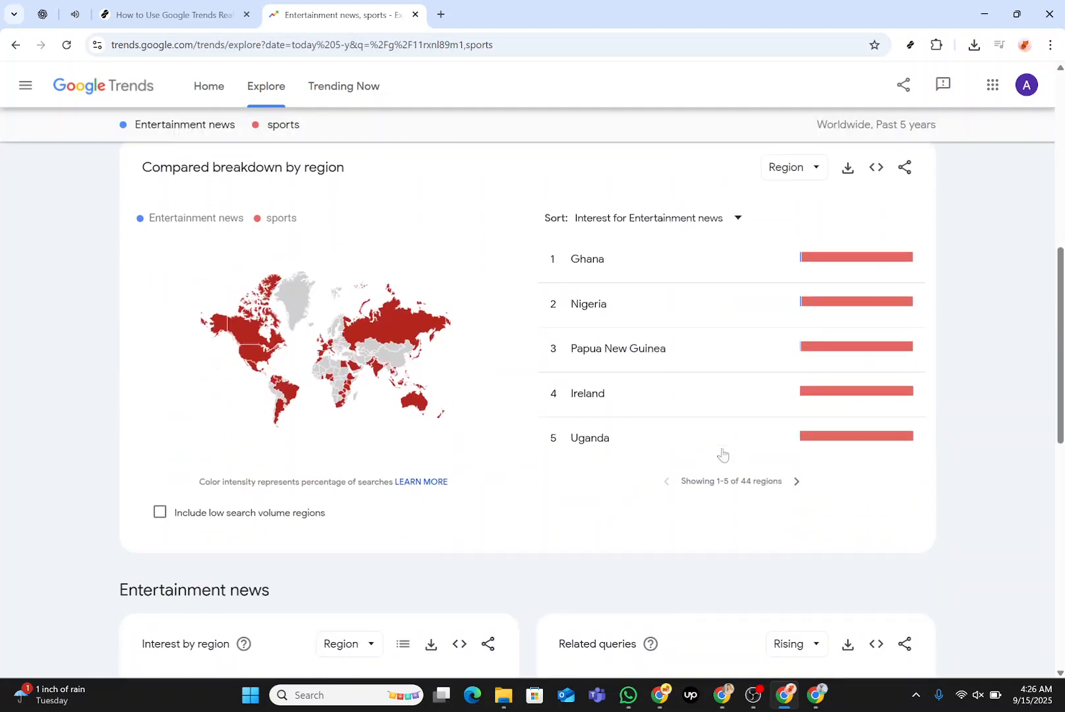
scroll(723, 453, "down", 2)
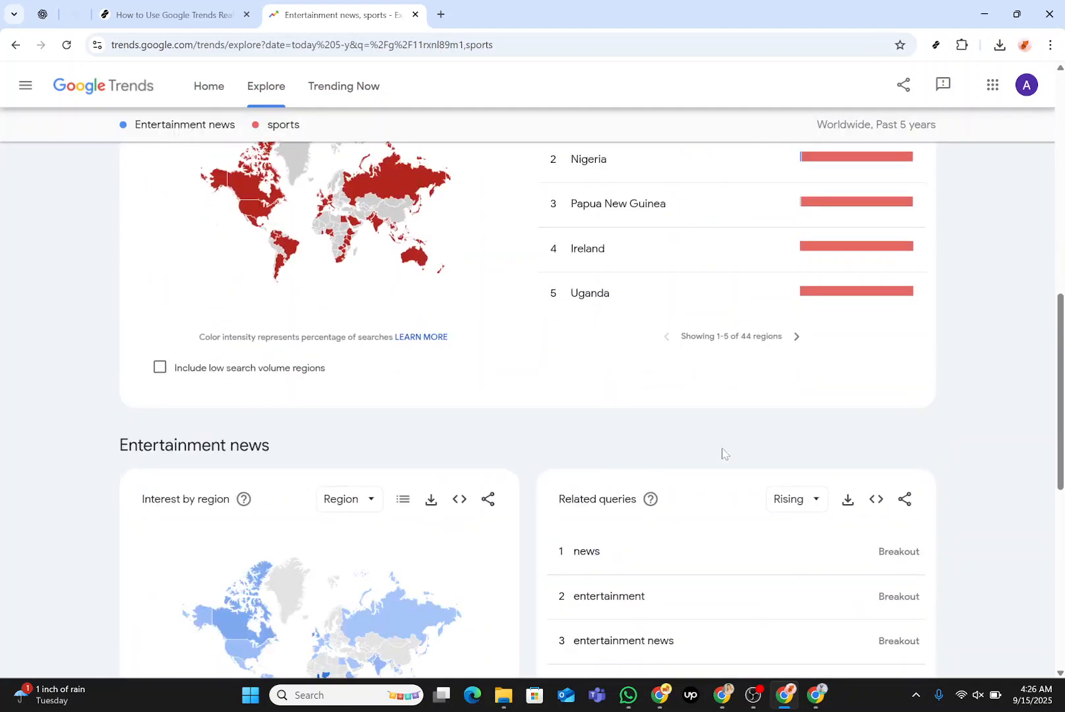